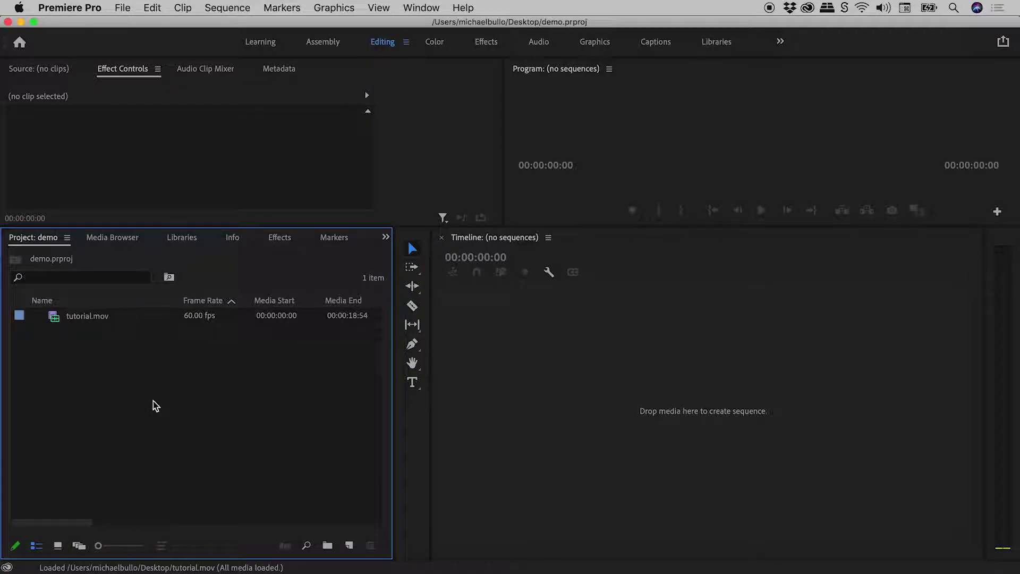
- Create a new sequence named tutorial from the tutorial.mov clip
{"action": "left_click", "coordinate": [227, 8]}
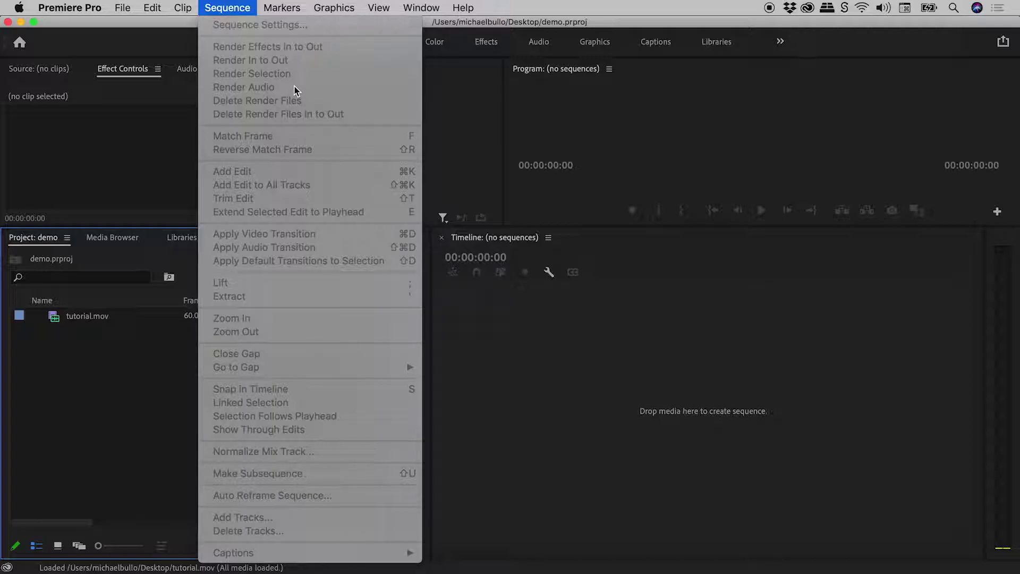
{"action": "left_click", "coordinate": [148, 352]}
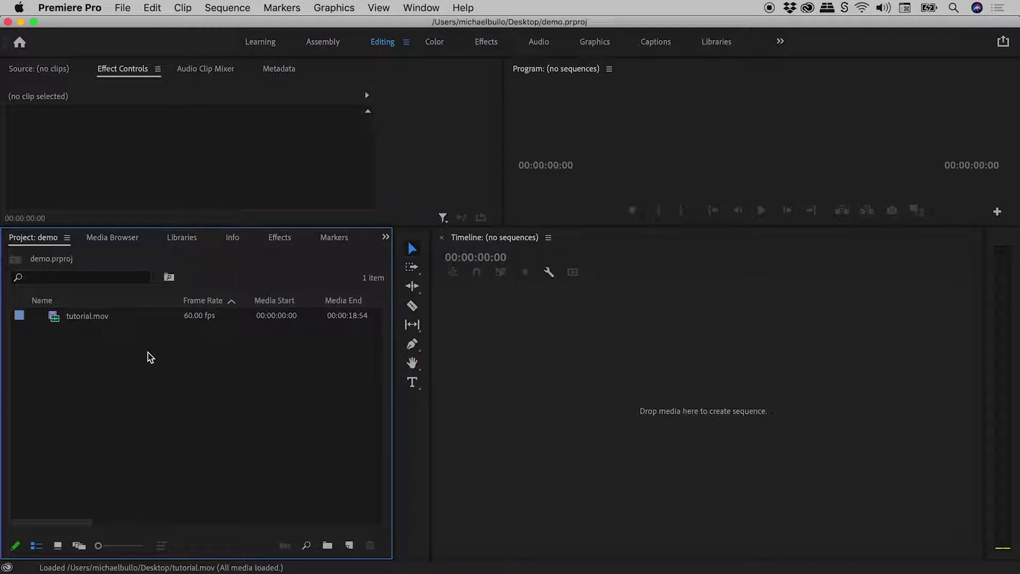
{"action": "left_click", "coordinate": [130, 319]}
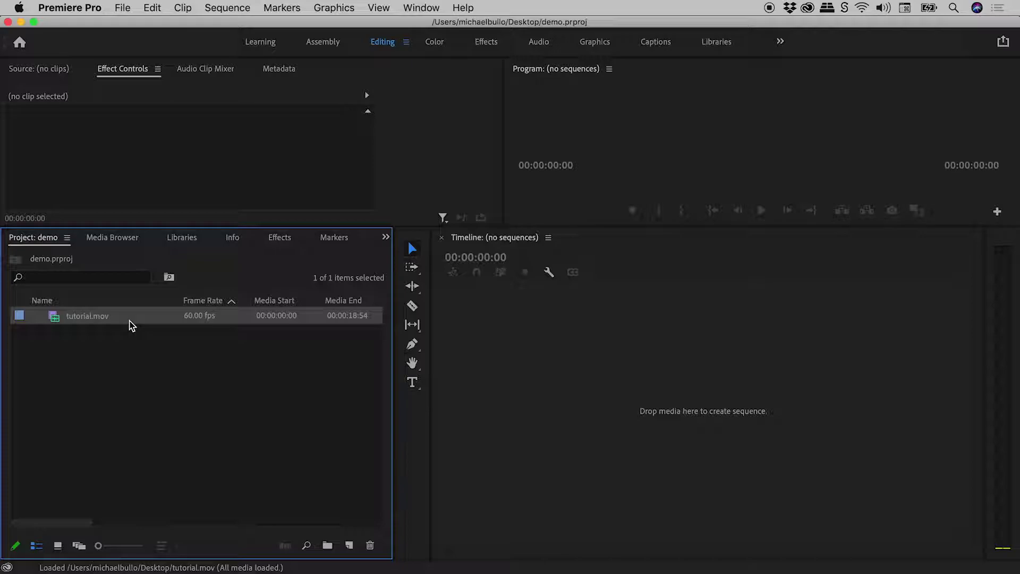
{"action": "left_click_drag", "start_coordinate": [54, 316], "coordinate": [348, 545]}
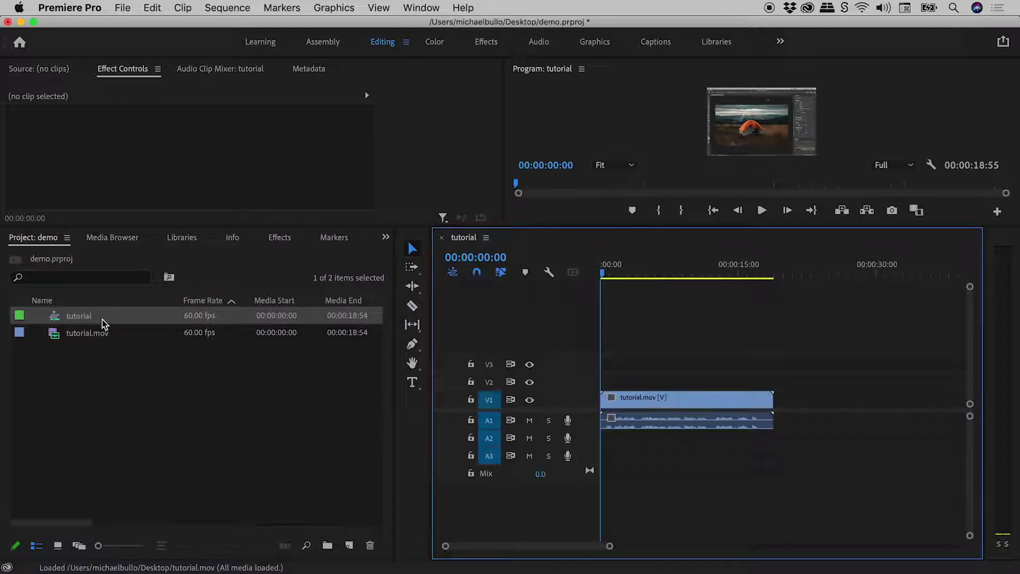
- Enlarge the A1 audio track to show waveforms and zoom the clip to fill the timeline
{"action": "mouse_move", "coordinate": [102, 320]}
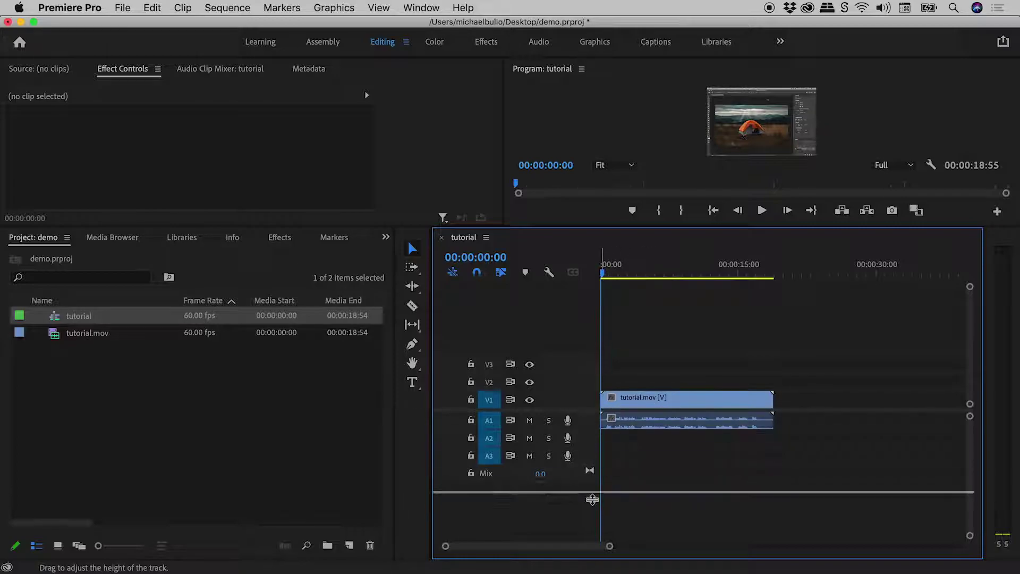
{"action": "left_click_drag", "start_coordinate": [592, 499], "coordinate": [592, 531]}
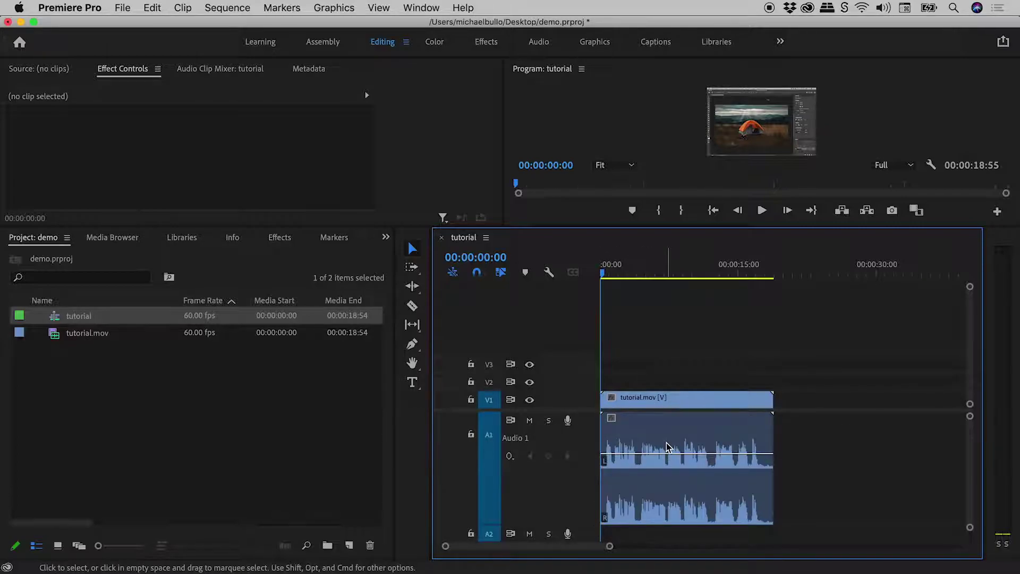
{"action": "key", "text": "backslash"}
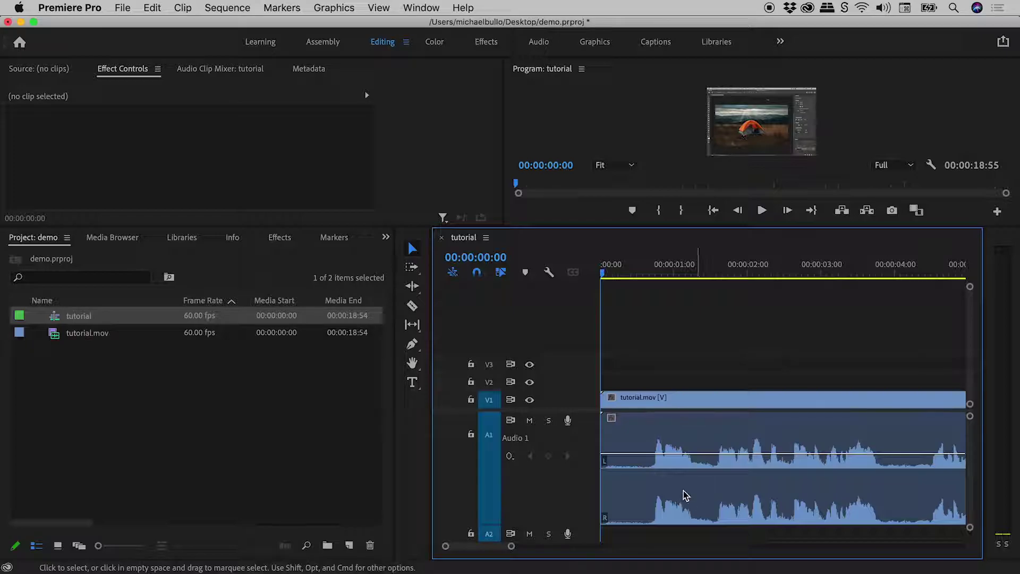
- Create a new sequence from the tutorial sequence and name it 'project'
{"action": "left_click", "coordinate": [146, 389]}
{"action": "left_click", "coordinate": [57, 319]}
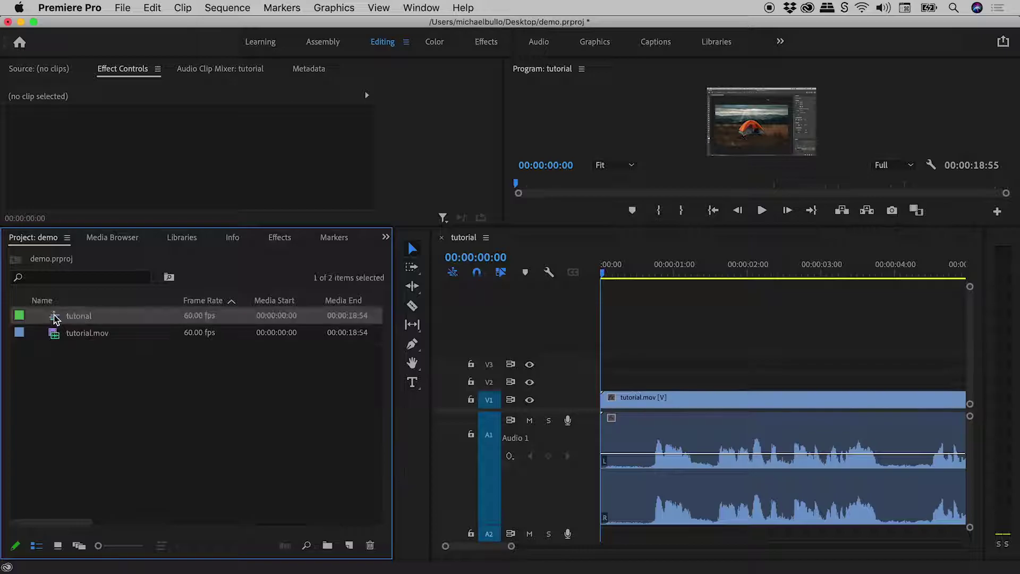
{"action": "left_click_drag", "start_coordinate": [56, 318], "coordinate": [350, 547]}
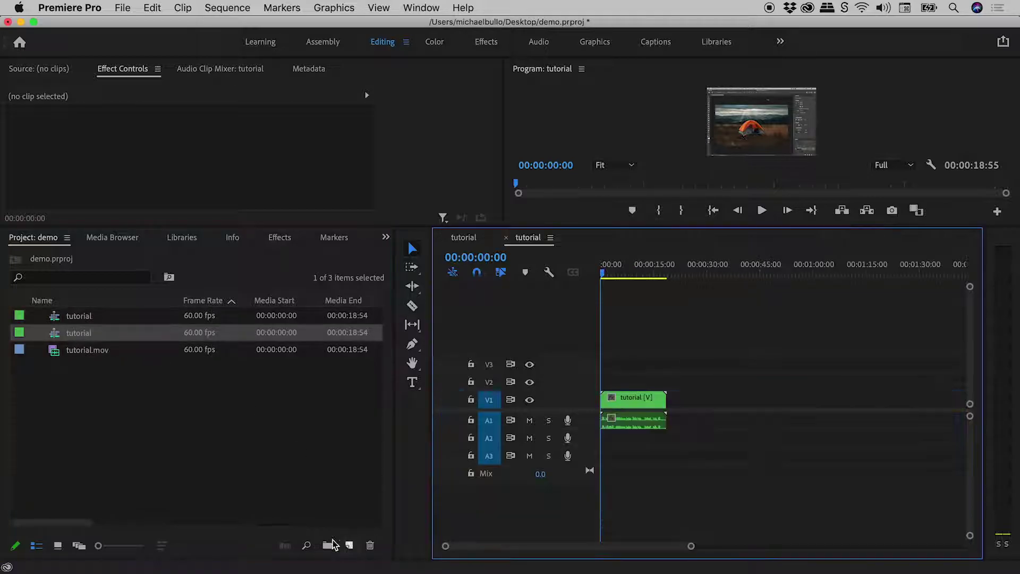
{"action": "left_click", "coordinate": [75, 334]}
{"action": "type", "text": "project"}
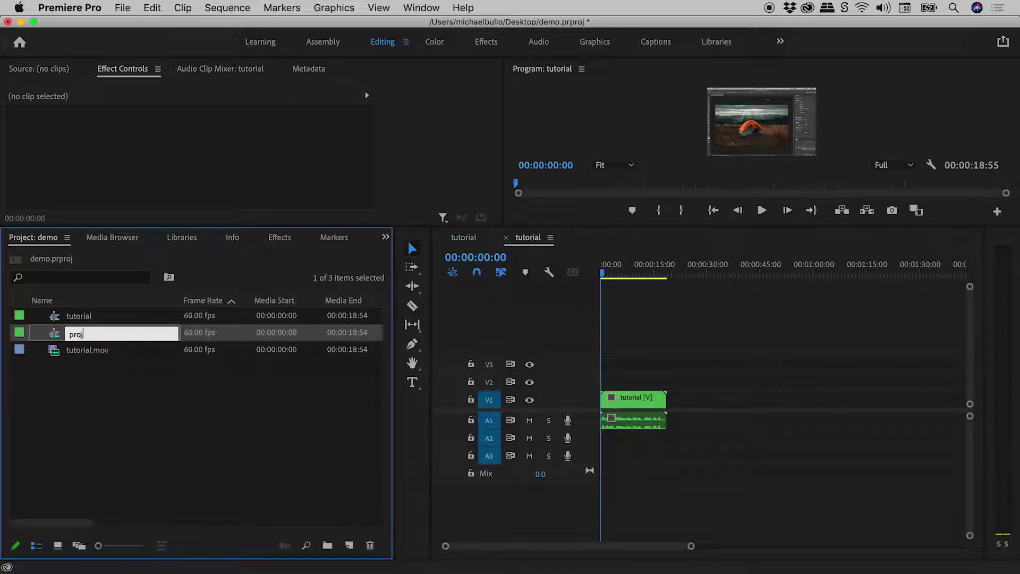
{"action": "key", "text": "Tab"}
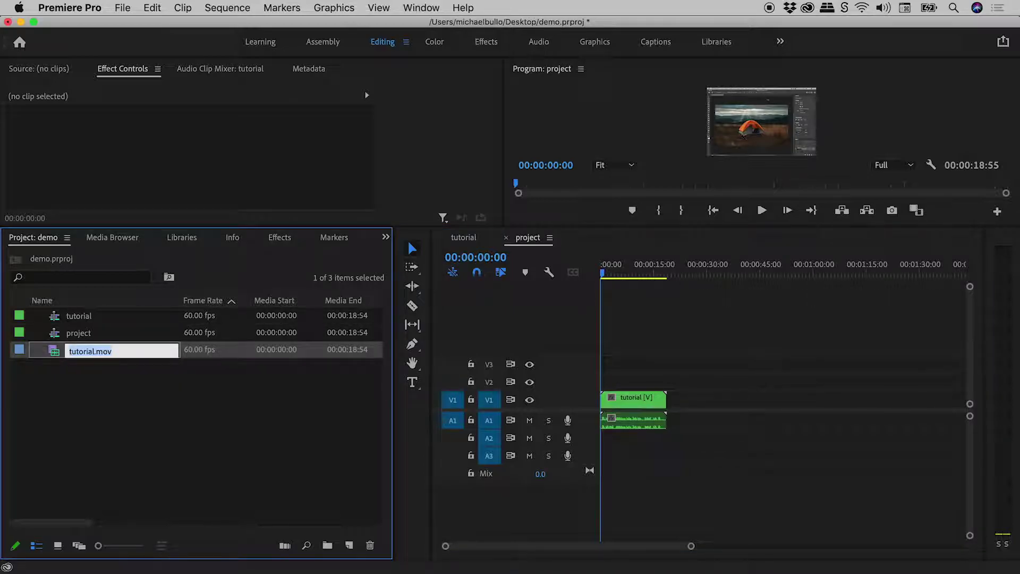
- Enlarge the project sequence's audio track and zoom so the nested clip fills the view
{"action": "left_click", "coordinate": [56, 335]}
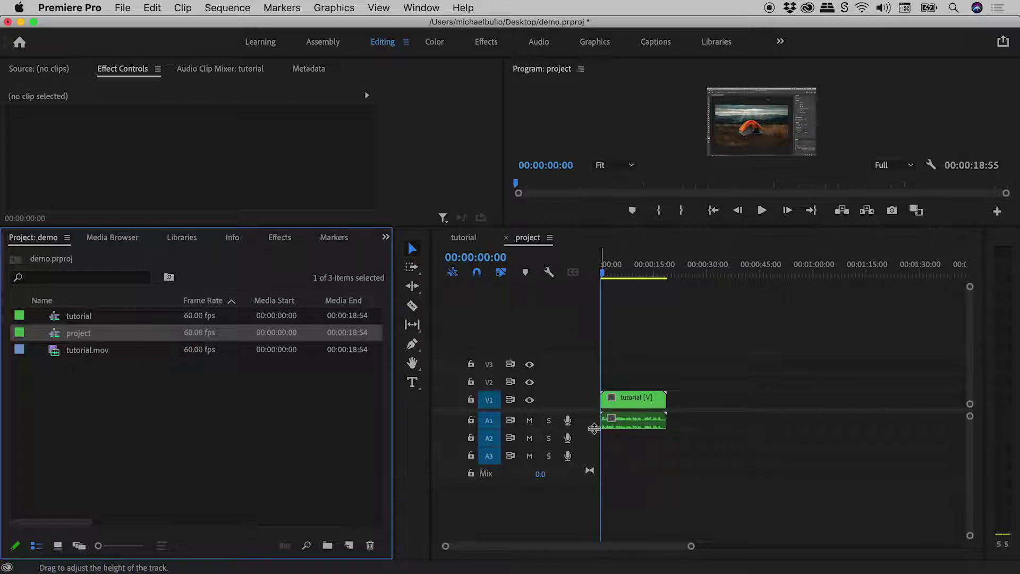
{"action": "left_click_drag", "start_coordinate": [593, 428], "coordinate": [587, 503]}
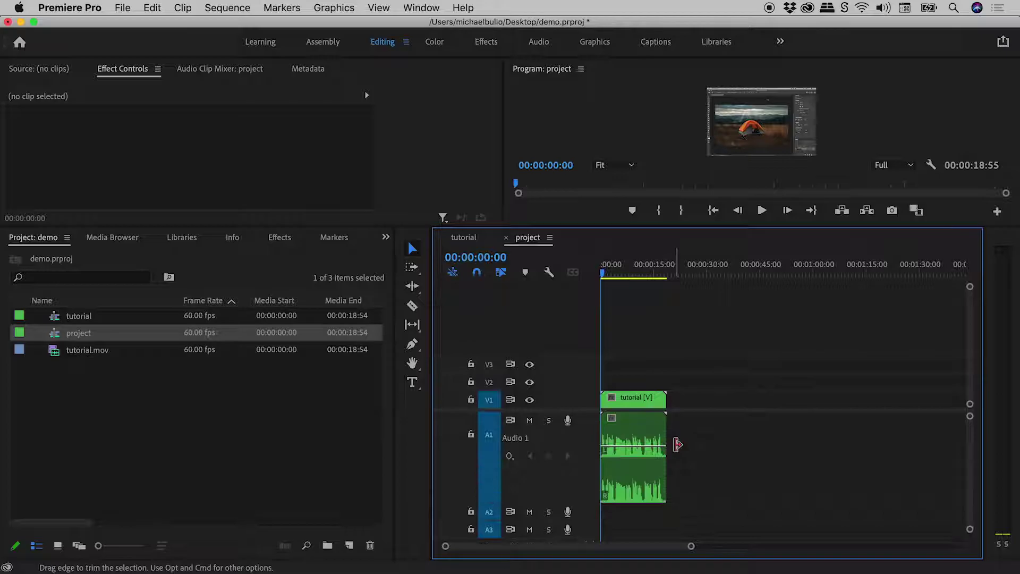
{"action": "key", "text": "equal"}
{"action": "key", "text": "equal"}
{"action": "key", "text": "equal"}
{"action": "key", "text": "equal"}
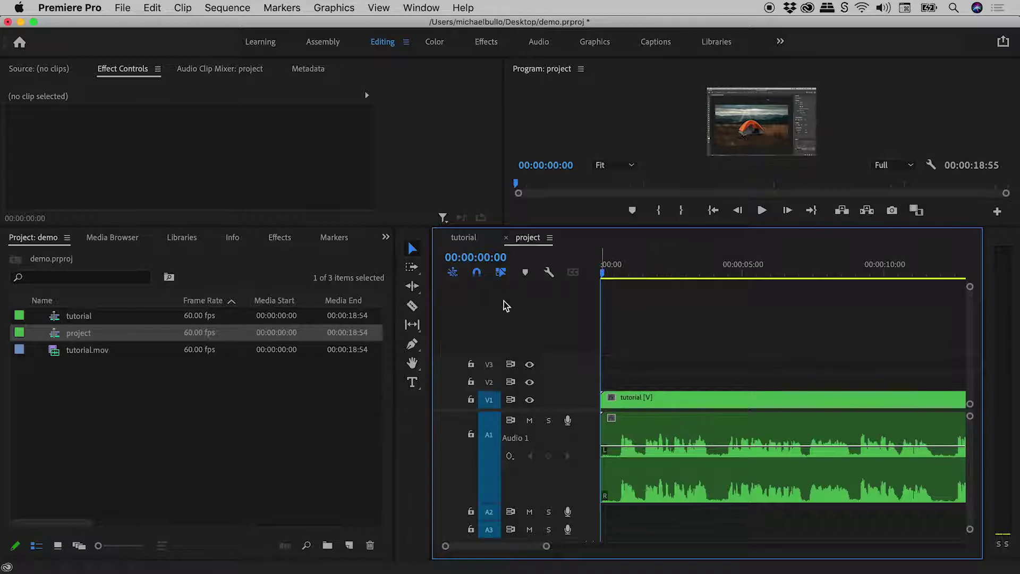
- Search effects for 'rev' and apply Studio Reverb to tutorial.mov's audio clip
{"action": "left_click", "coordinate": [460, 240]}
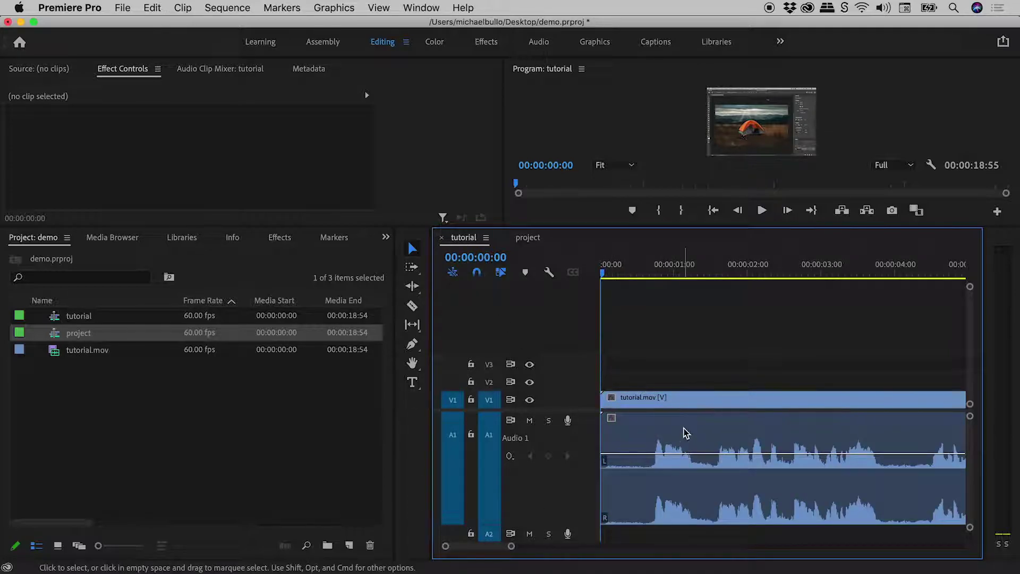
{"action": "left_click", "coordinate": [663, 432]}
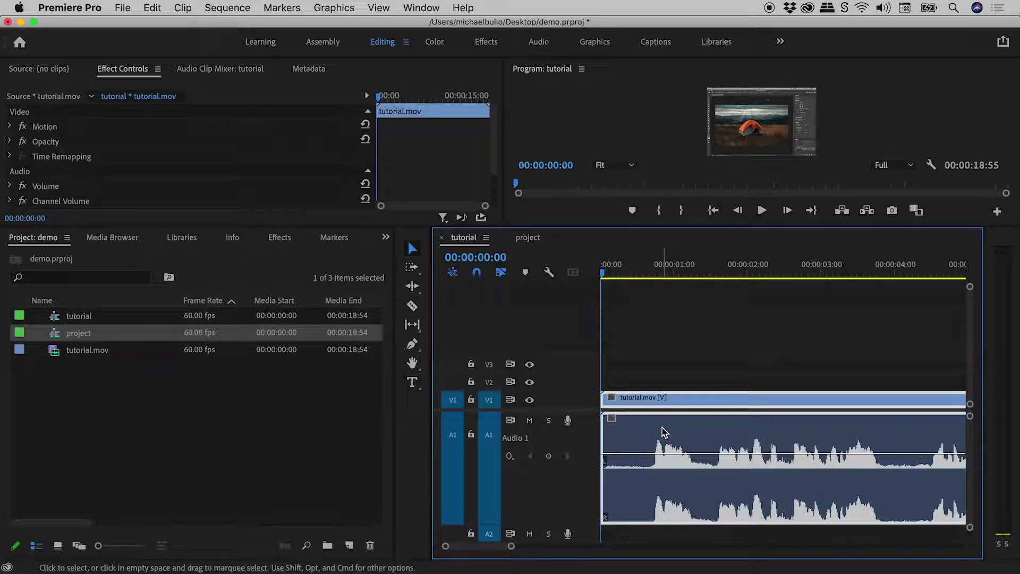
{"action": "left_click", "coordinate": [286, 242]}
{"action": "left_click", "coordinate": [94, 258]}
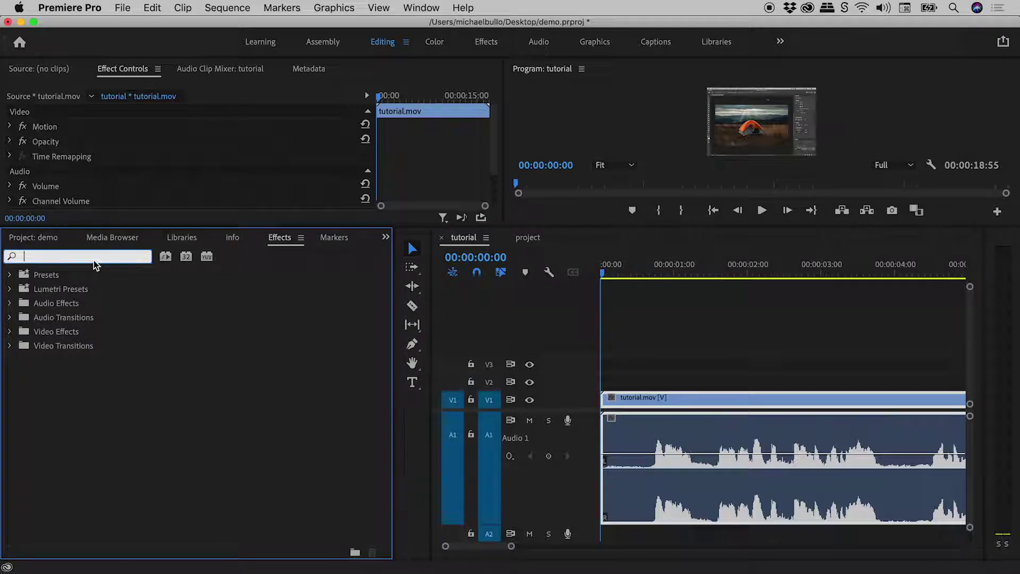
{"action": "type", "text": "rev"}
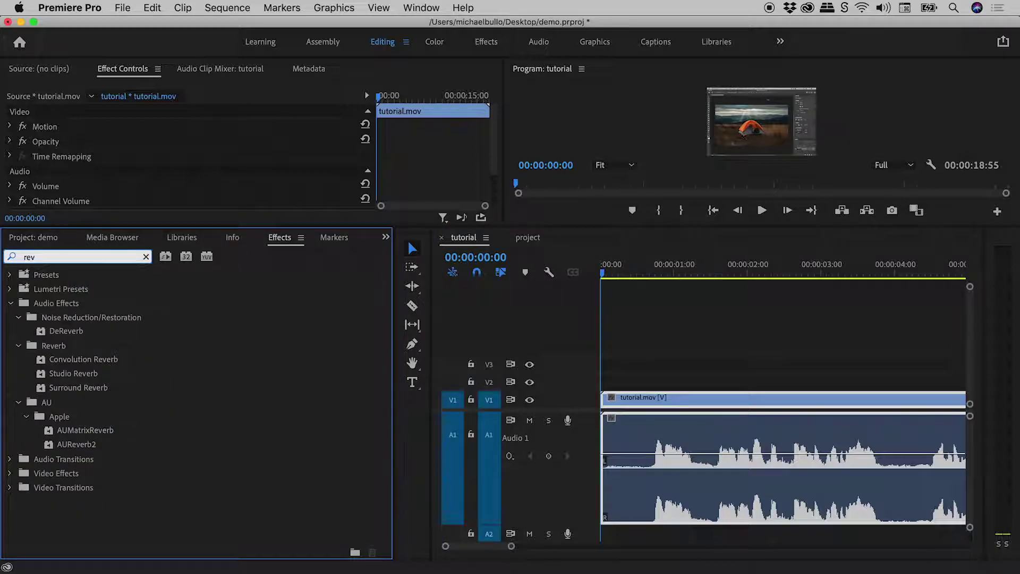
{"action": "left_click_drag", "start_coordinate": [45, 376], "coordinate": [669, 447]}
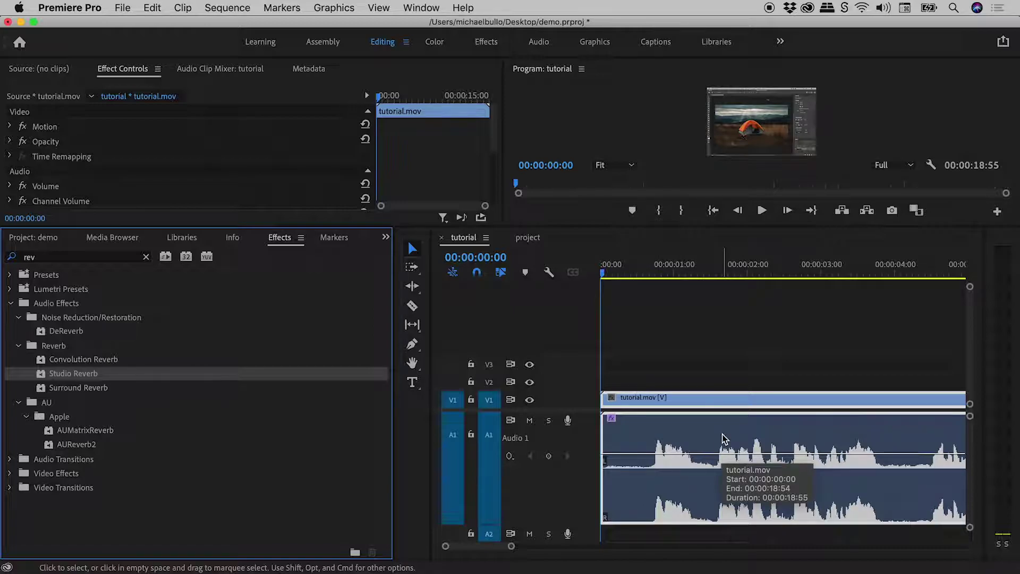
- Render the project sequence's audio with Sequence > Render Audio, then stop playback
{"action": "left_click", "coordinate": [528, 238]}
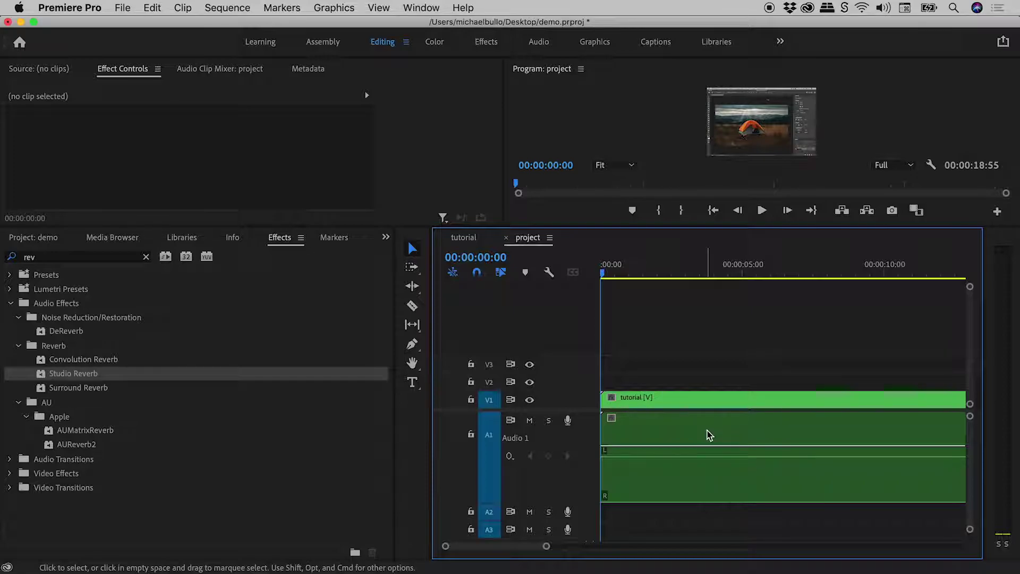
{"action": "left_click", "coordinate": [236, 7]}
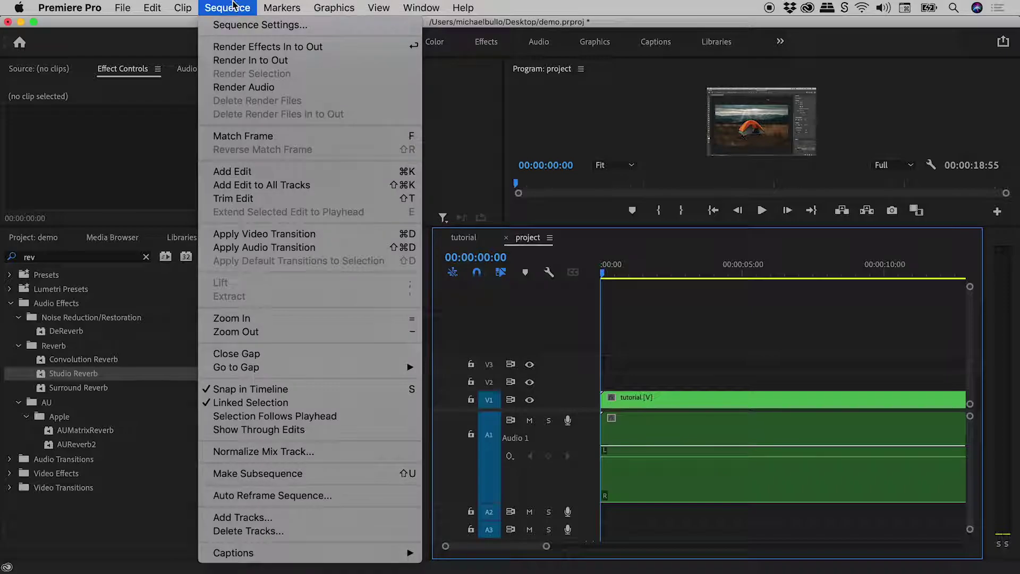
{"action": "left_click", "coordinate": [287, 88]}
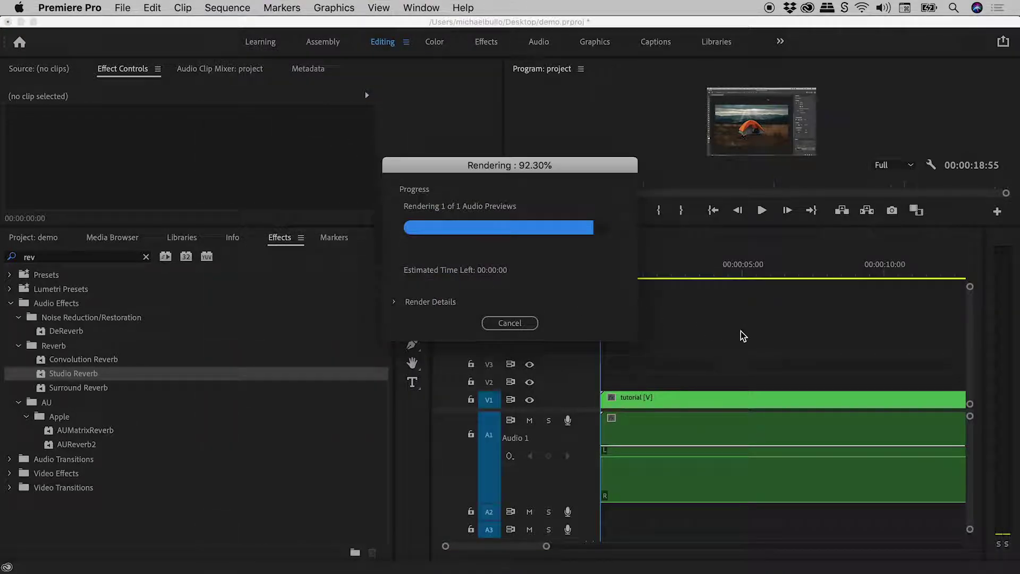
{"action": "key", "text": "space"}
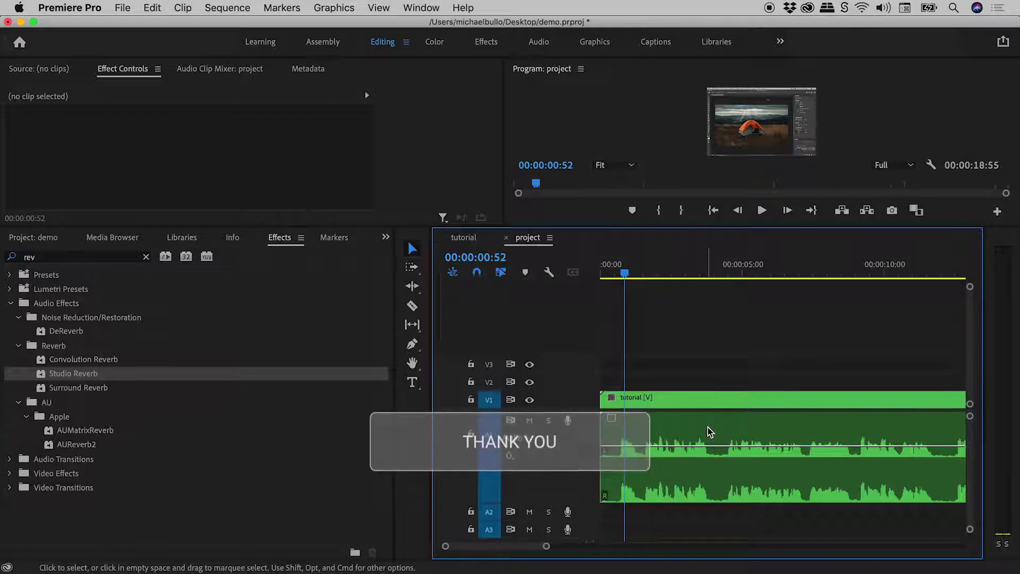
- Change Studio Reverb's Room Size on tutorial.mov from 70 to 71
{"action": "left_click", "coordinate": [462, 238]}
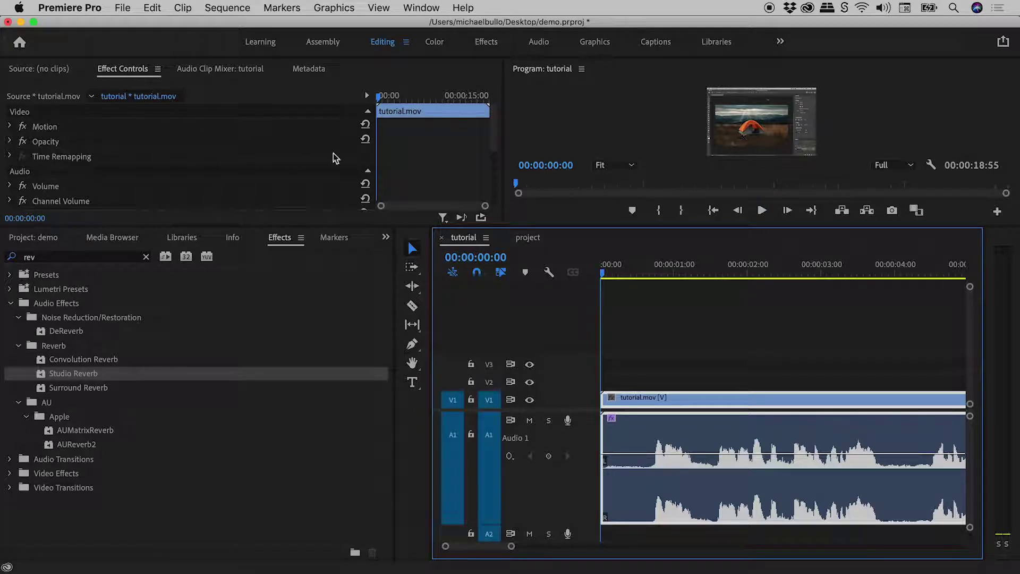
{"action": "left_click_drag", "start_coordinate": [495, 119], "coordinate": [494, 148]}
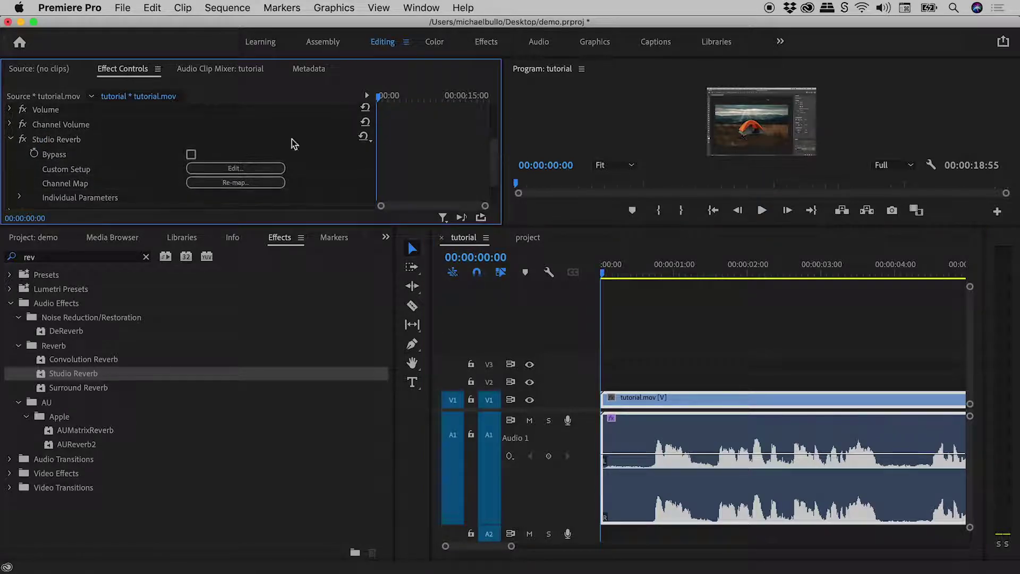
{"action": "left_click", "coordinate": [234, 170]}
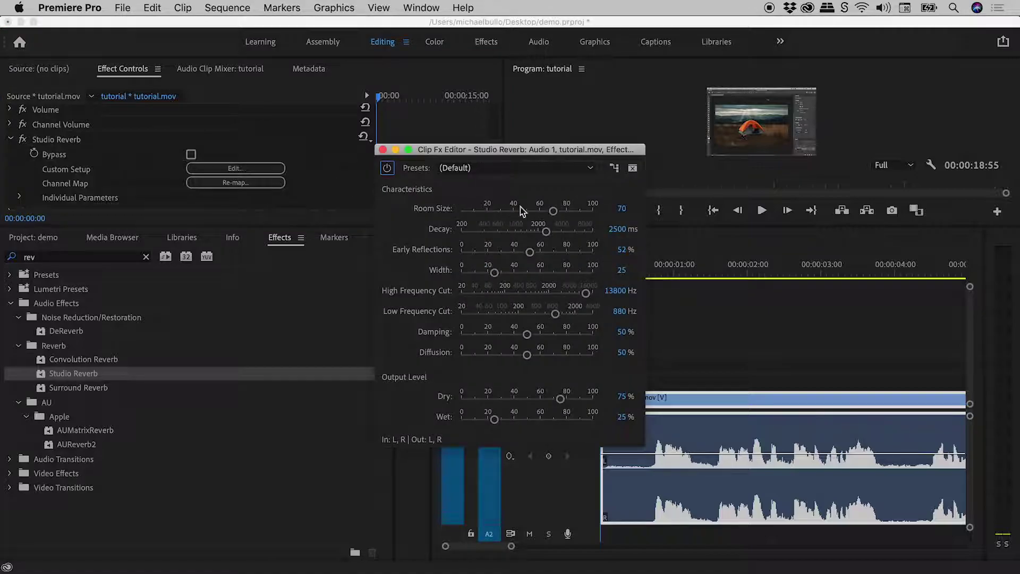
{"action": "left_click", "coordinate": [621, 211]}
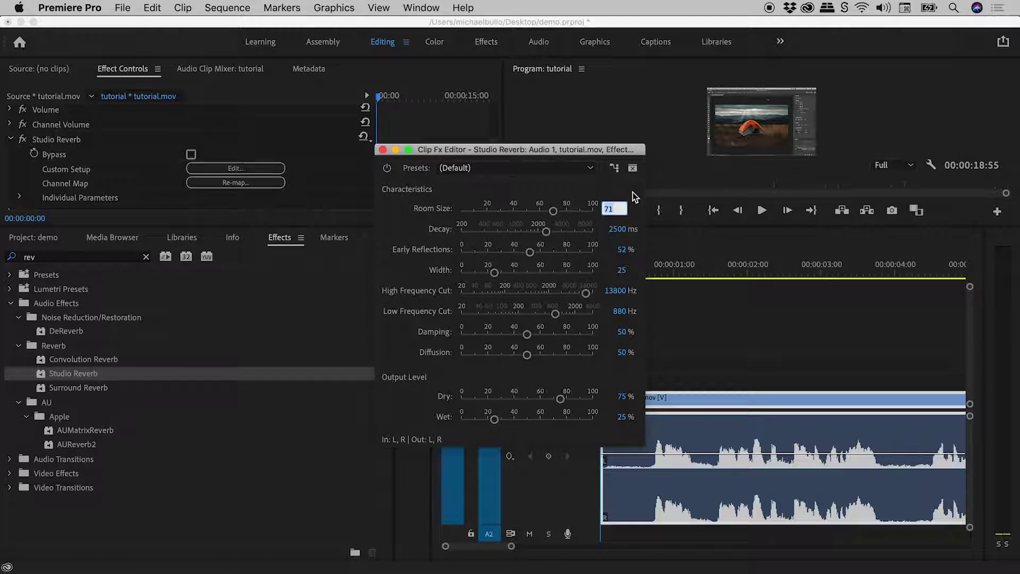
{"action": "type", "text": "71"}
{"action": "key", "text": "Return"}
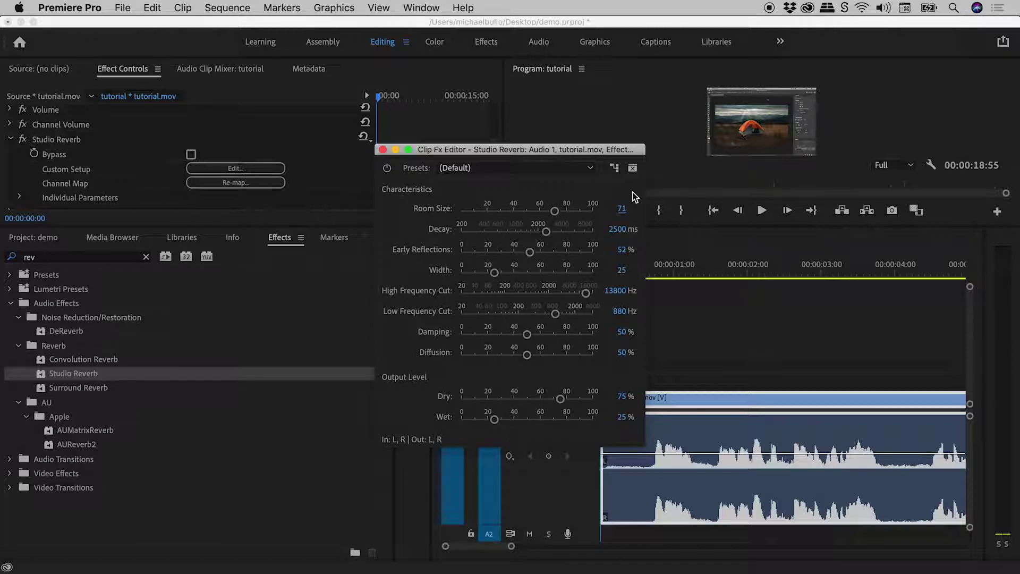
{"action": "left_click", "coordinate": [383, 151]}
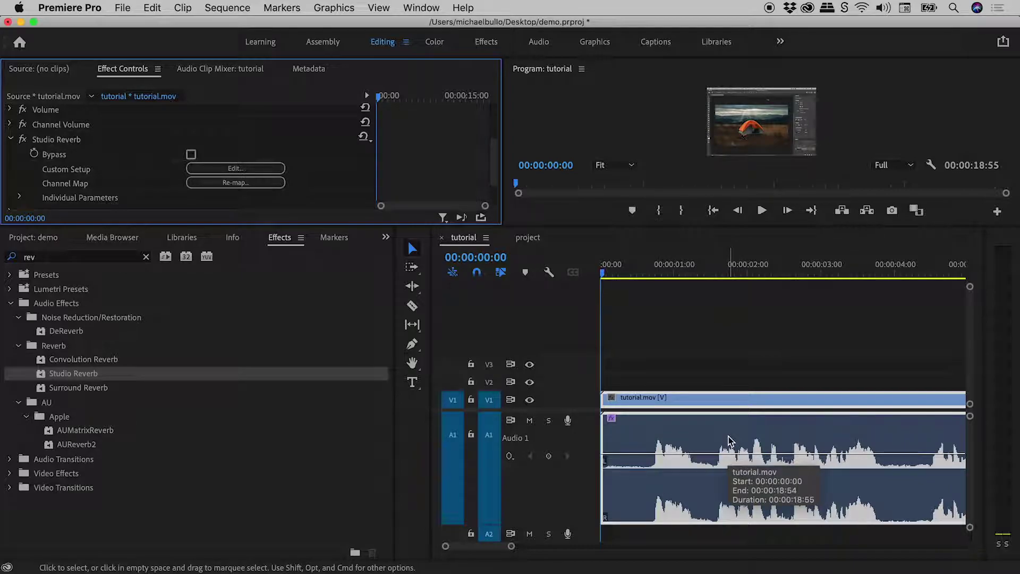
- Re-render the project sequence's audio to pick up the revised reverb
{"action": "left_click", "coordinate": [529, 238]}
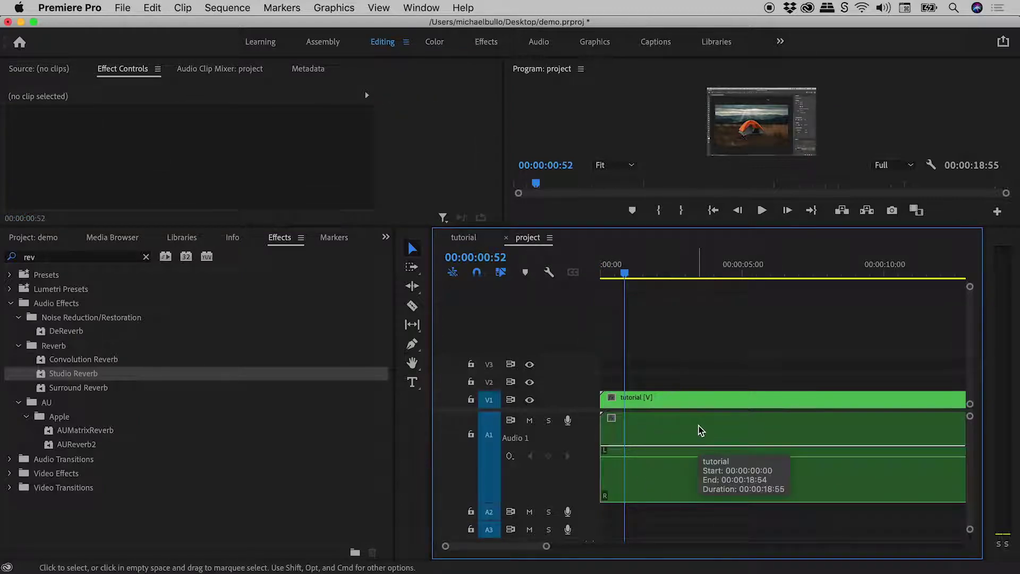
{"action": "left_click", "coordinate": [233, 11]}
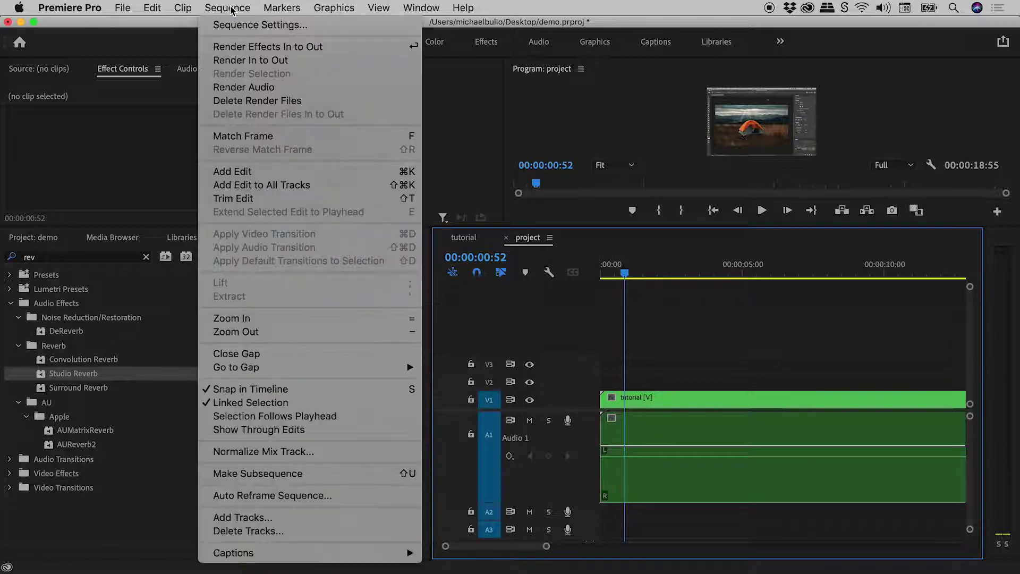
{"action": "left_click", "coordinate": [303, 88]}
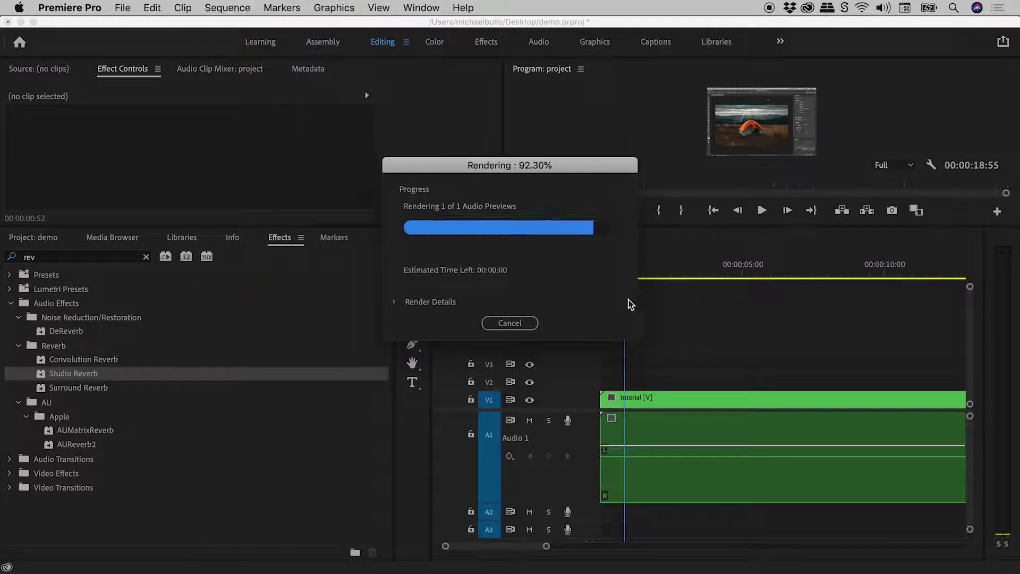